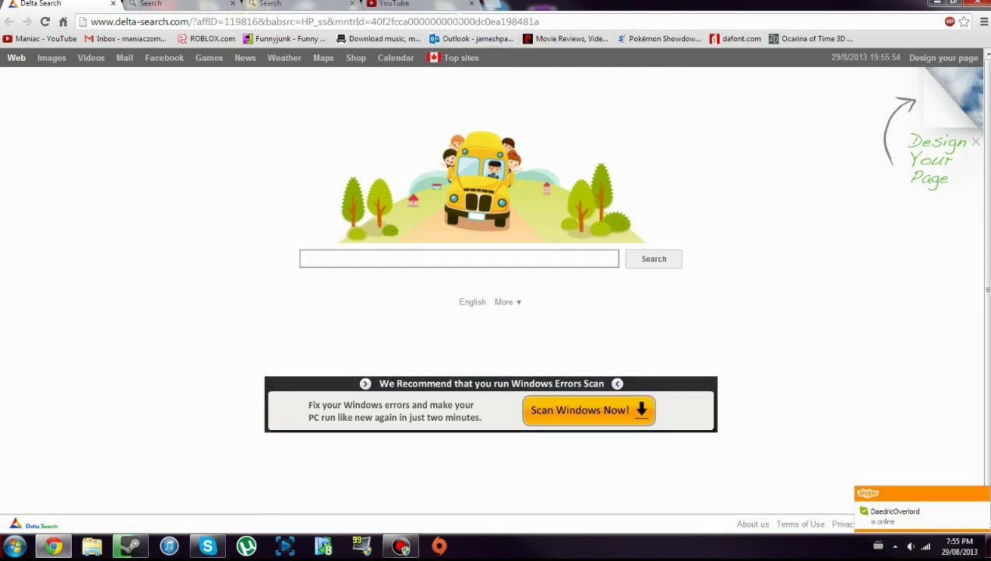
# Step: Compare the YouTube and Delta Search tabs, then close the Chrome window
pyautogui.click(446, 7)
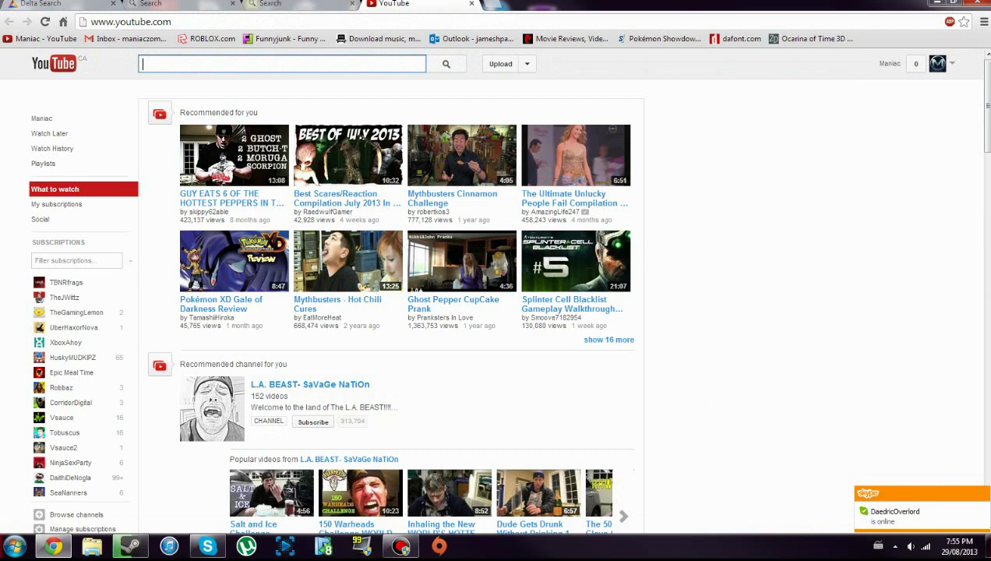
pyautogui.click(94, 6)
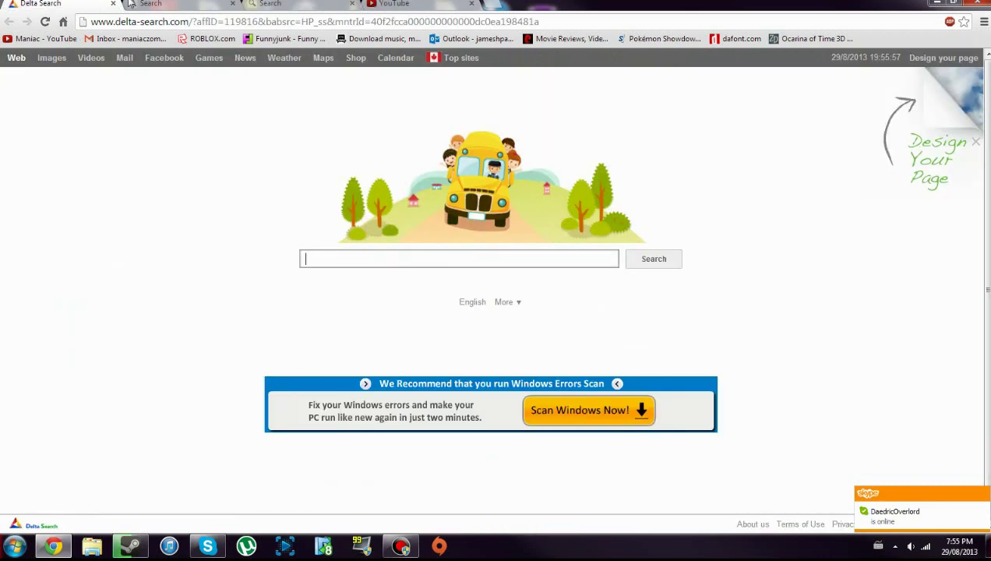
pyautogui.click(433, 6)
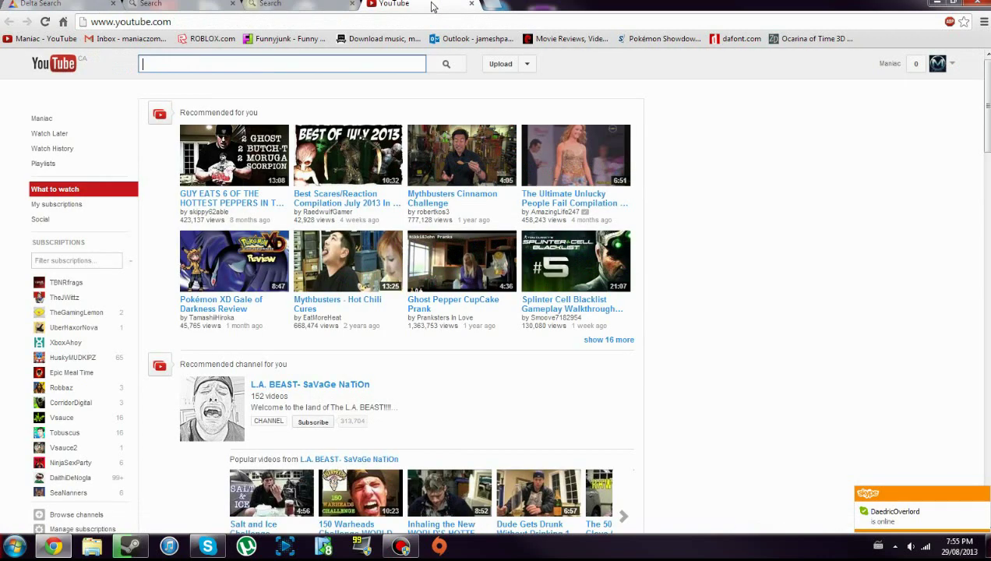
pyautogui.click(113, 5)
pyautogui.click(113, 5)
pyautogui.click(113, 5)
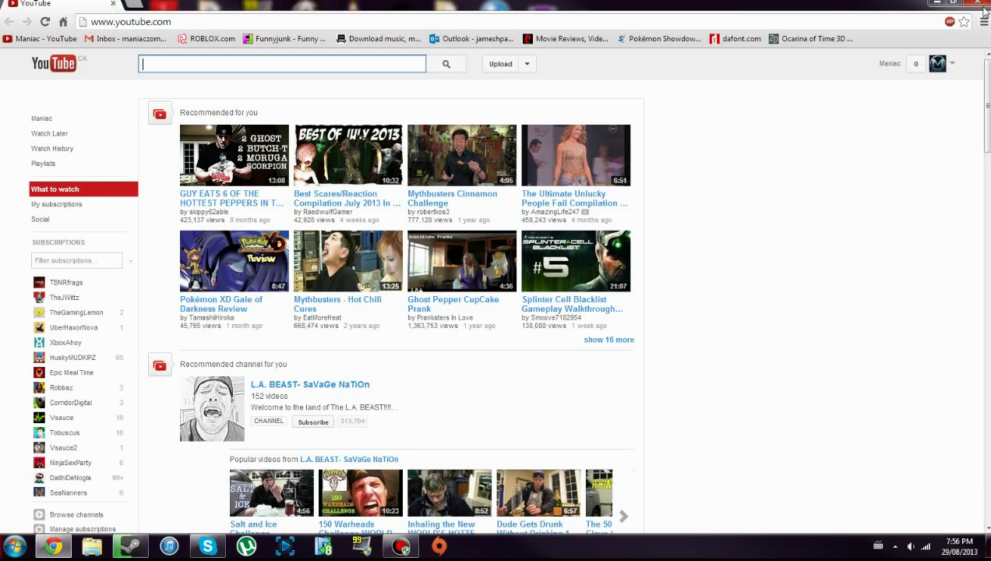
pyautogui.click(979, 4)
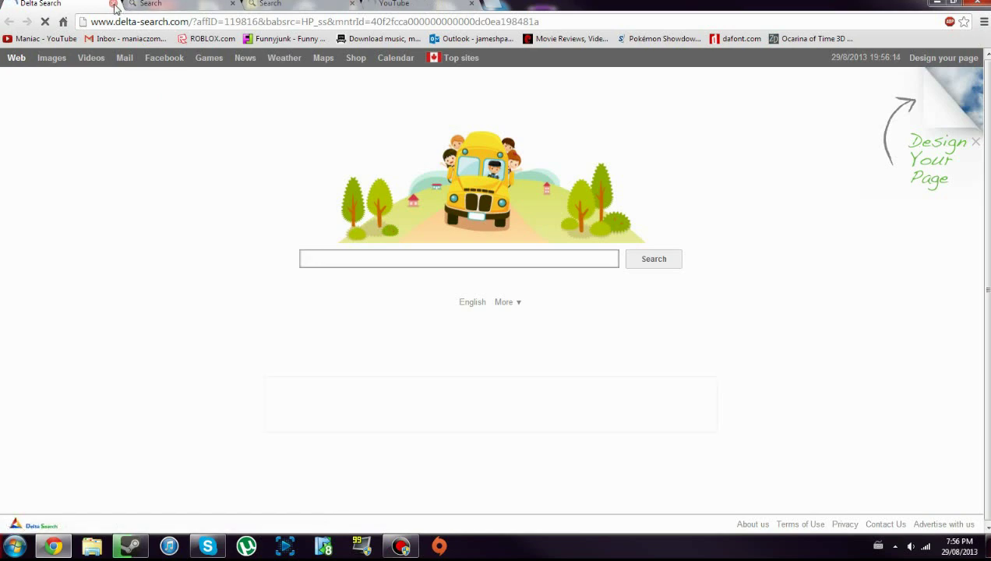
# Step: Close the Delta Search tab and both conduit Search tabs, leaving only YouTube
pyautogui.click(114, 5)
pyautogui.click(114, 5)
pyautogui.click(114, 4)
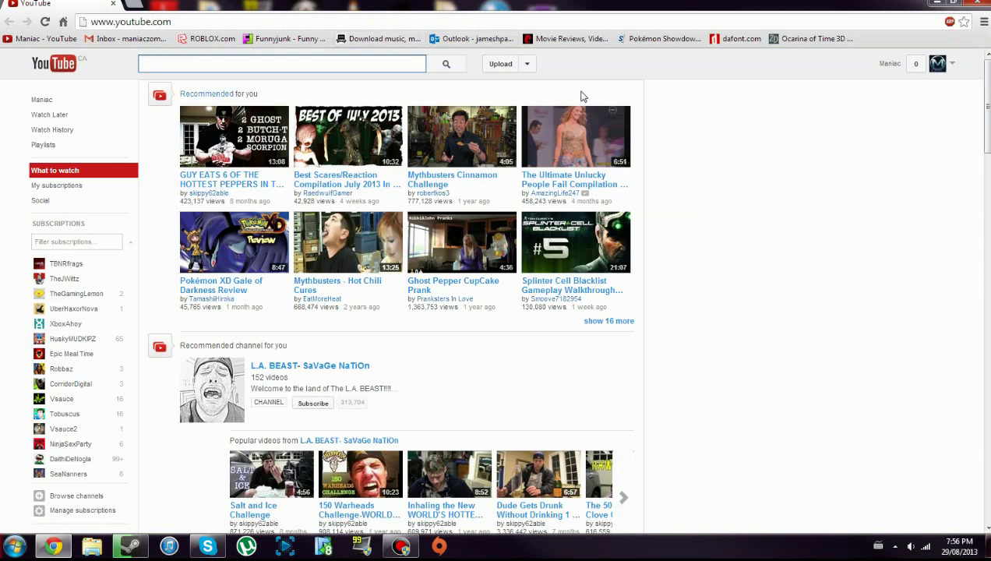
# Step: Open Chrome's Settings page from the three-bar menu at the top right
pyautogui.scroll(-5, 743, 155)
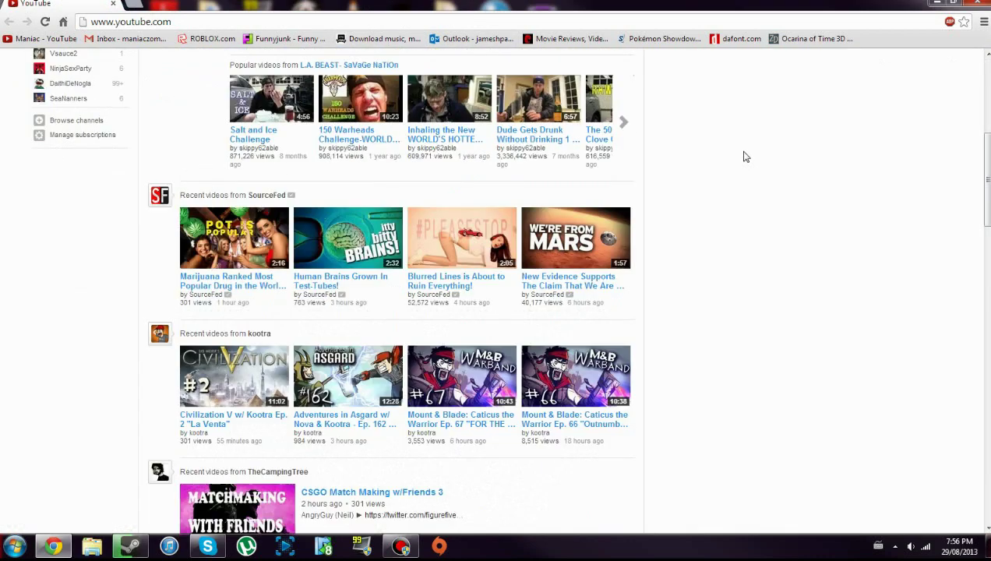
pyautogui.scroll(5, 744, 156)
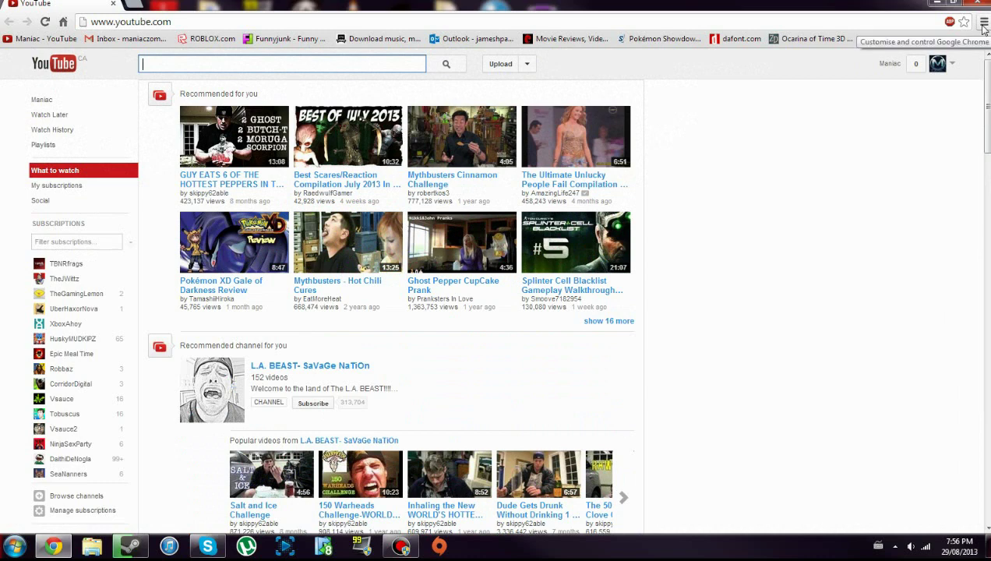
pyautogui.click(983, 24)
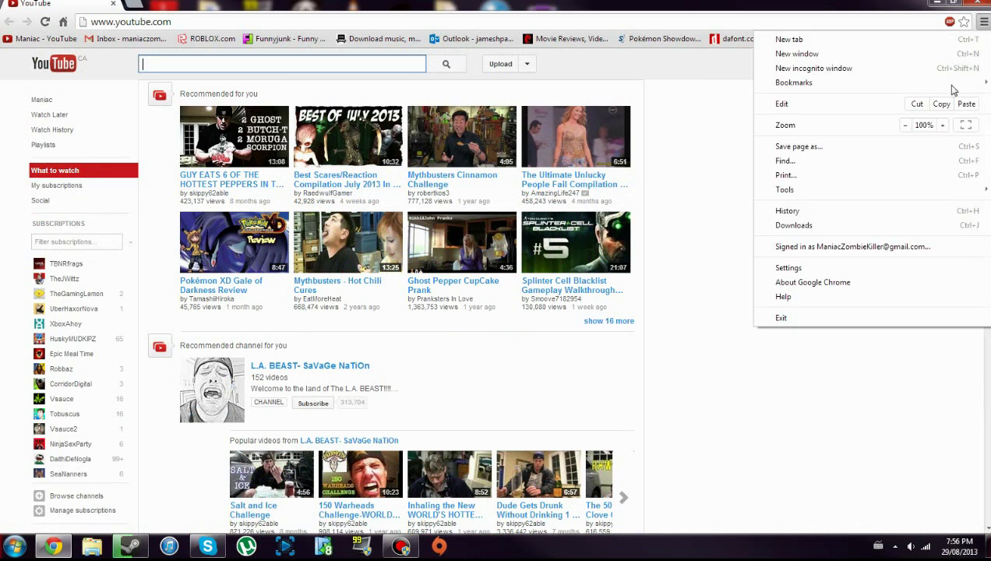
pyautogui.click(983, 23)
pyautogui.click(983, 23)
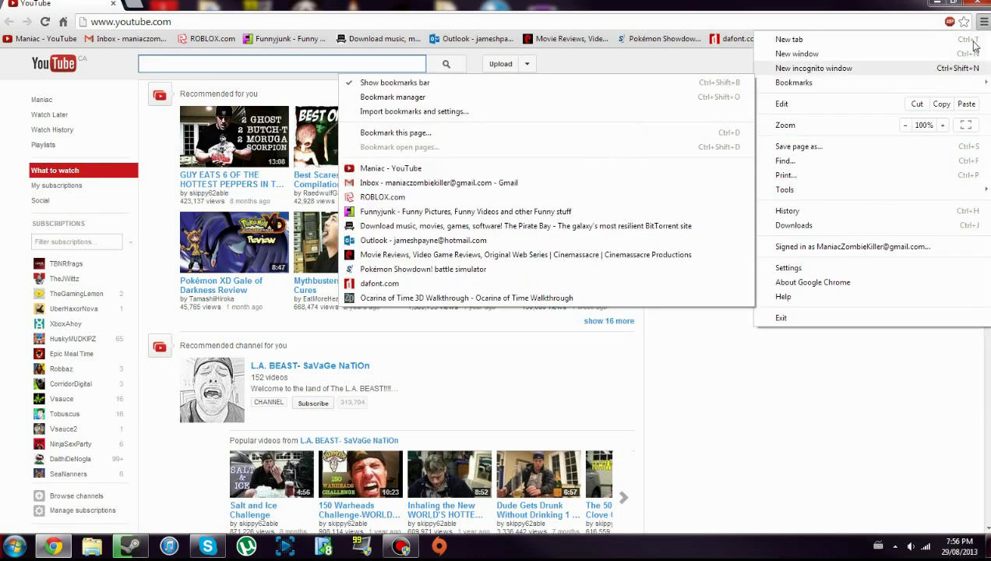
pyautogui.click(789, 268)
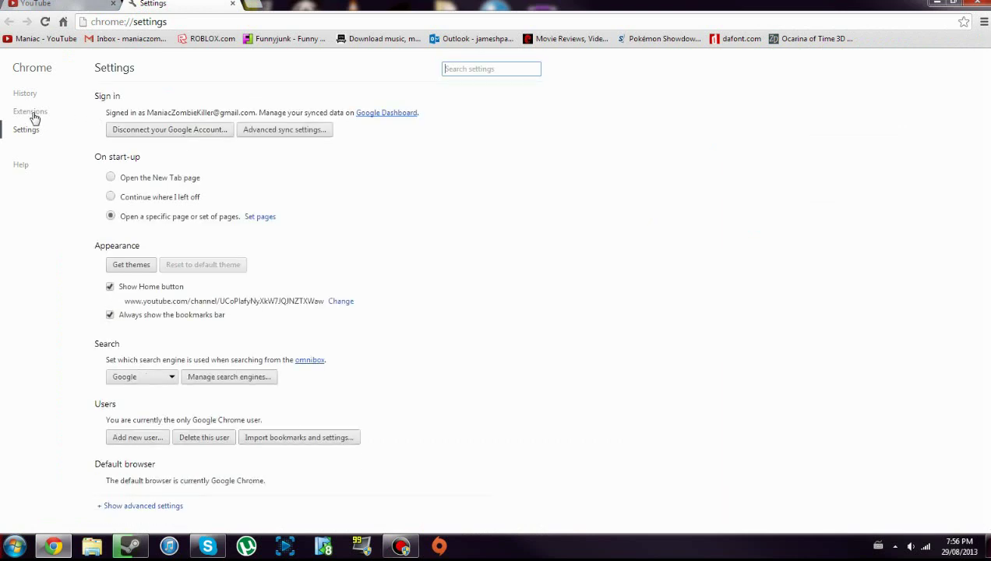
pyautogui.click(33, 113)
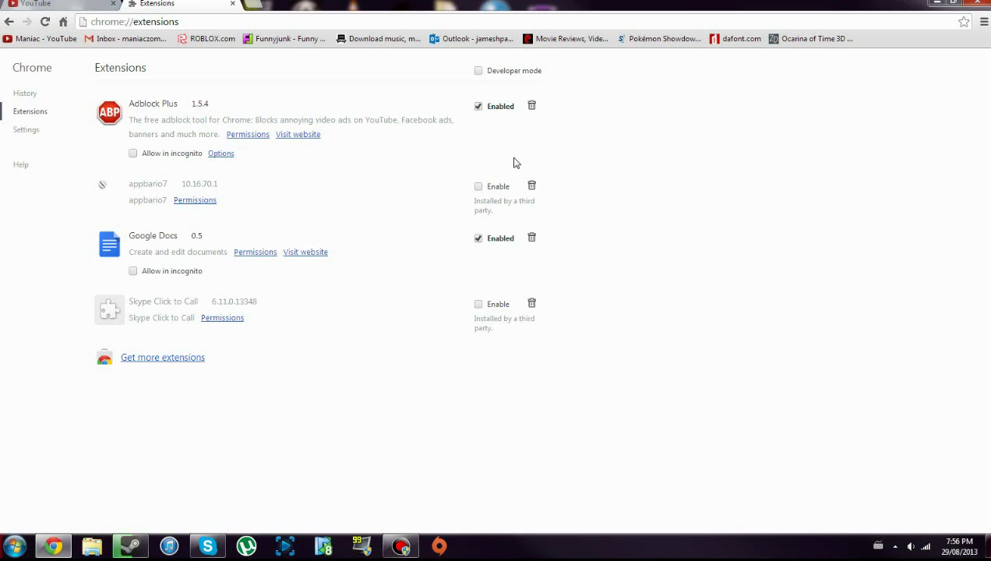
pyautogui.click(23, 131)
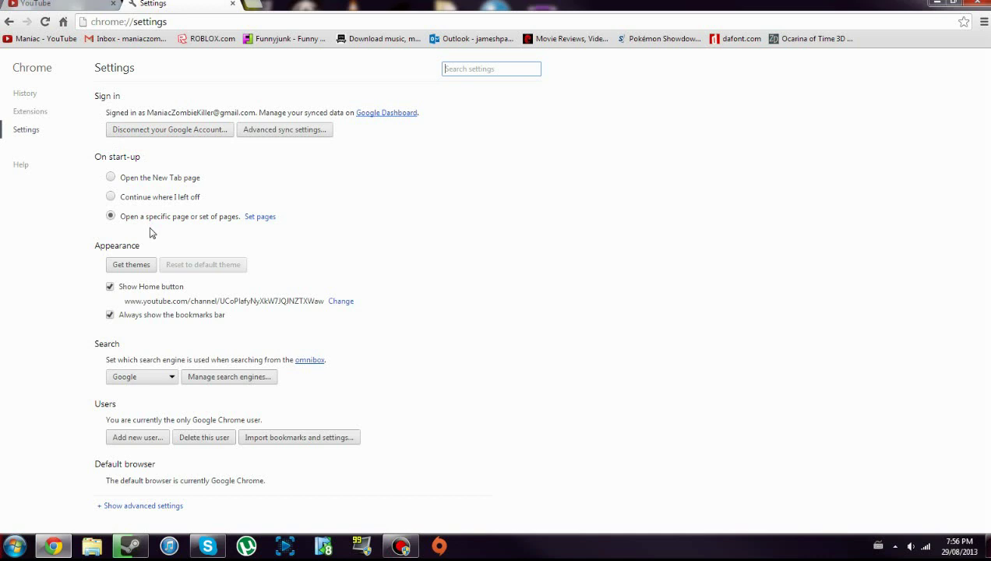
# Step: Delete the Delta Search and both conduit Search entries from the startup pages list
pyautogui.click(260, 218)
pyautogui.click(260, 218)
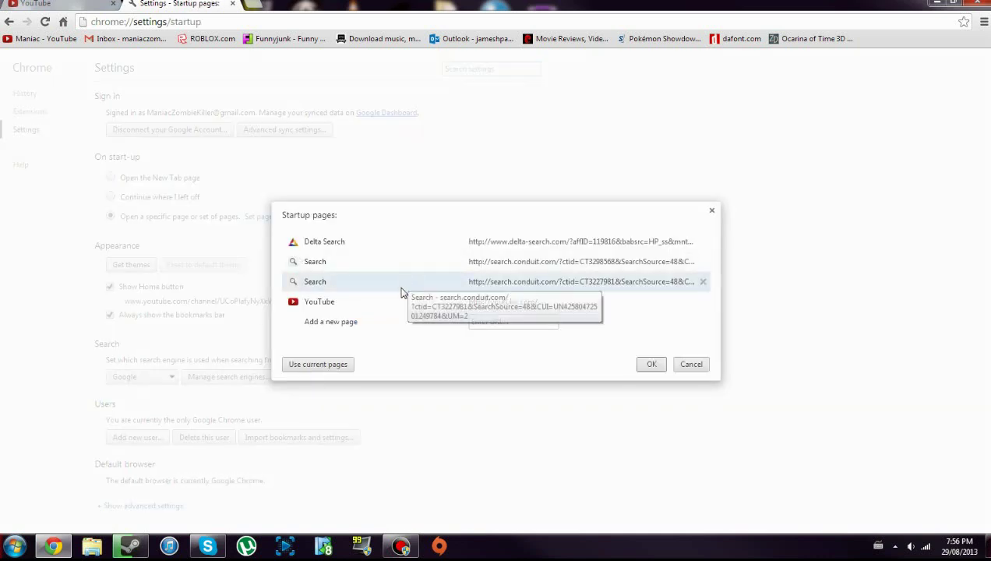
pyautogui.click(703, 243)
pyautogui.click(685, 253)
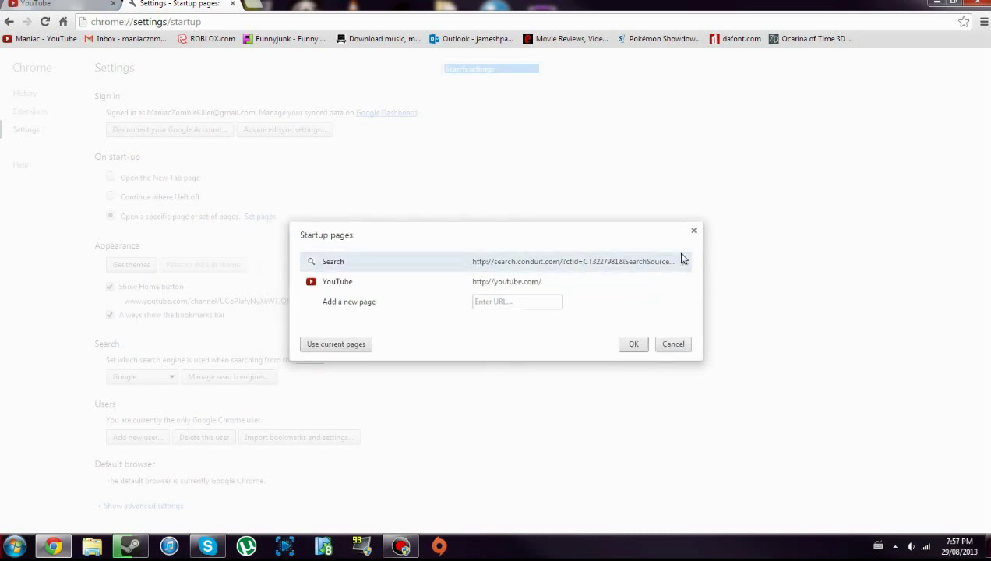
pyautogui.click(686, 260)
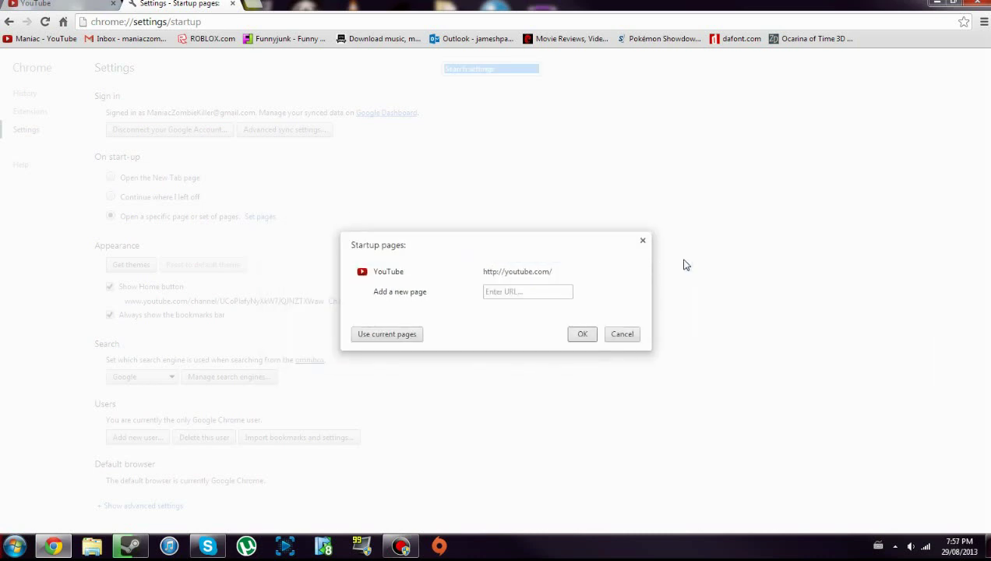
# Step: Save the YouTube-only list, set startup to Open the New Tab page, and close Chrome
pyautogui.click(583, 334)
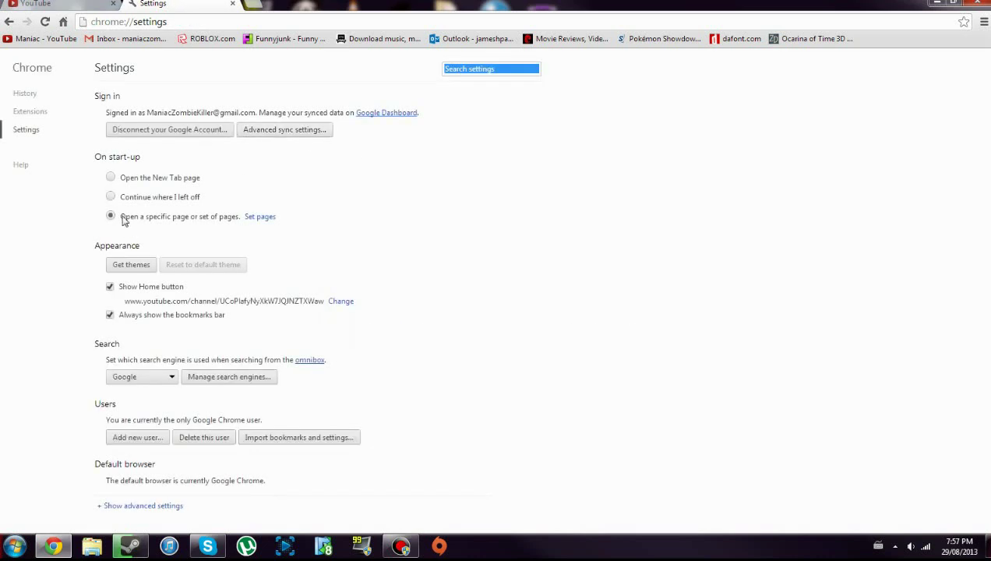
pyautogui.click(135, 184)
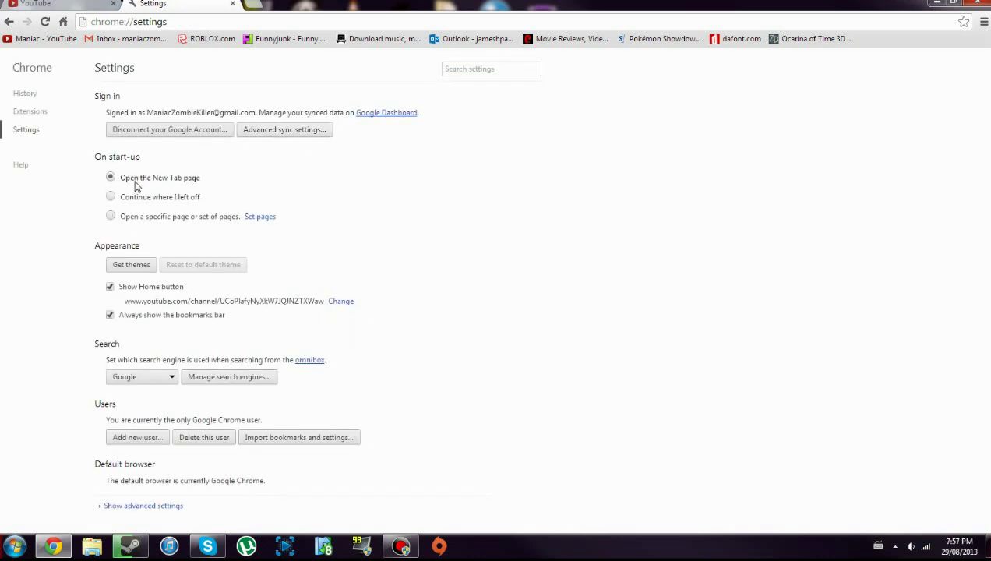
pyautogui.click(975, 3)
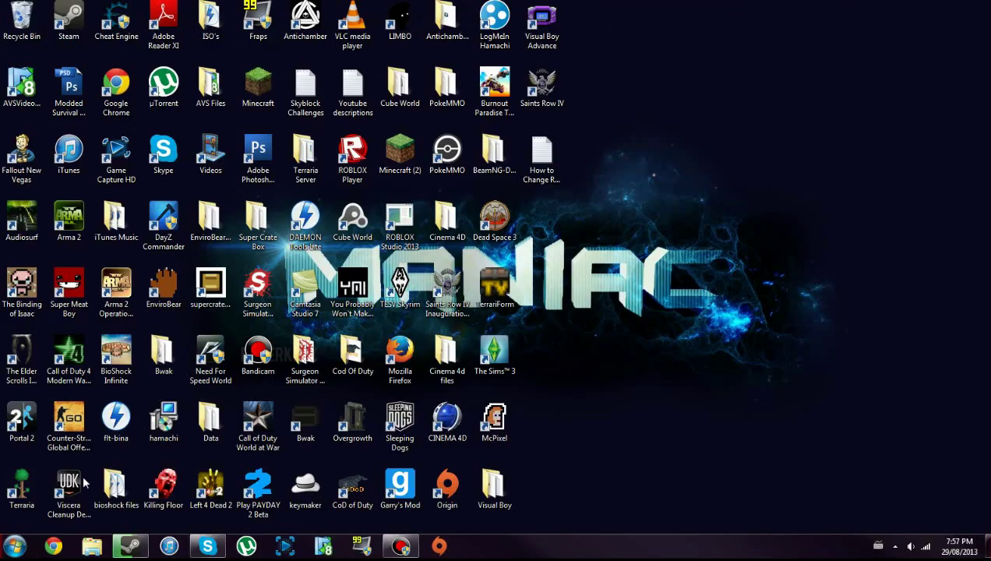
# Step: Relaunch Chrome and open its Settings page
pyautogui.click(54, 545)
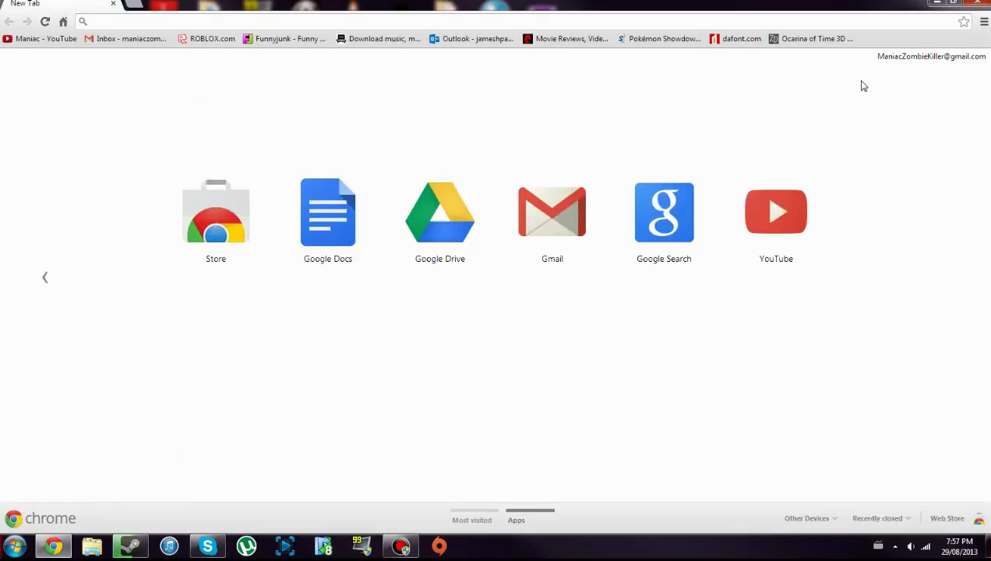
pyautogui.click(982, 22)
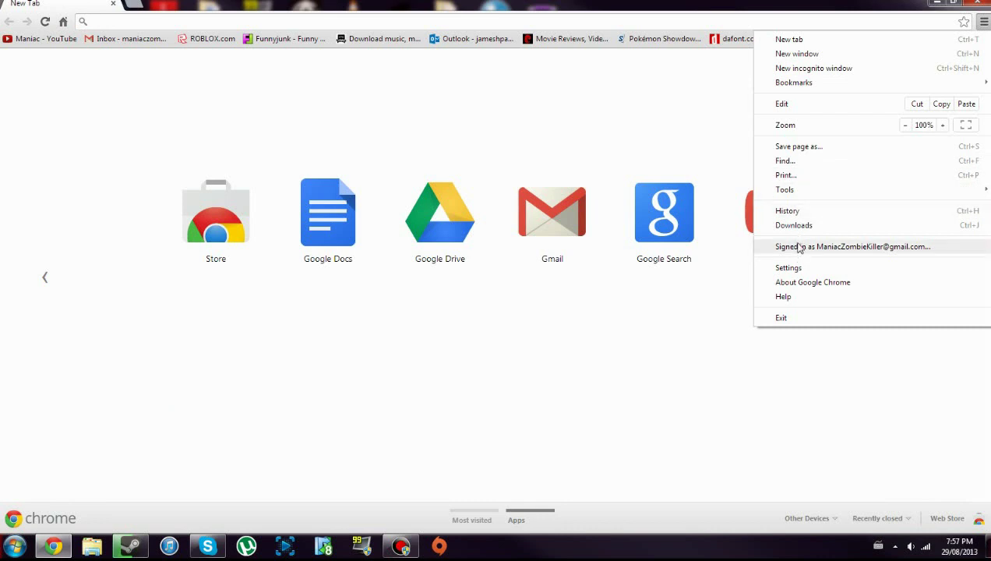
pyautogui.click(791, 267)
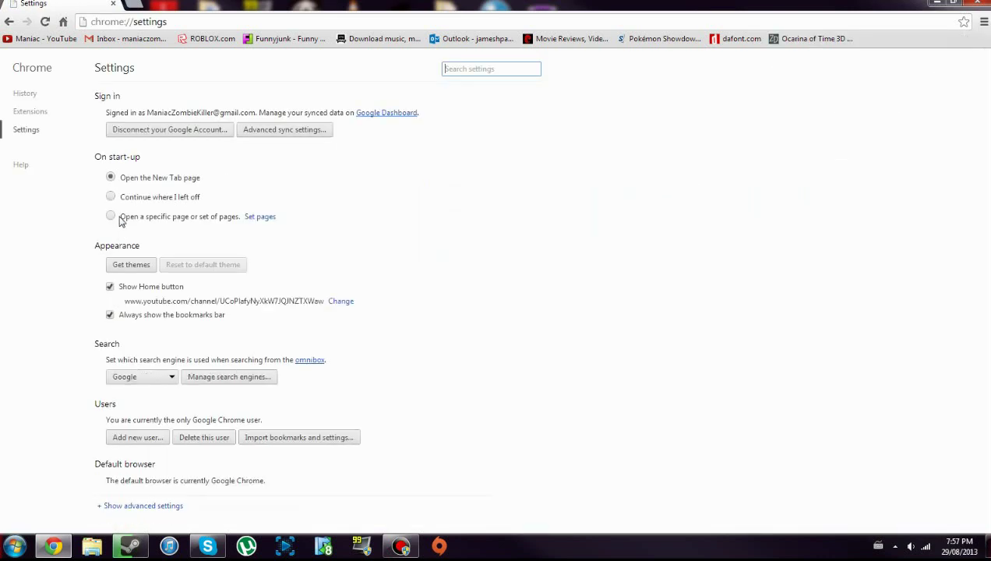
# Step: Replace the YouTube startup page with the 'Maniac - YouTube' suggestion for Youtube.com, then close the list
pyautogui.click(263, 219)
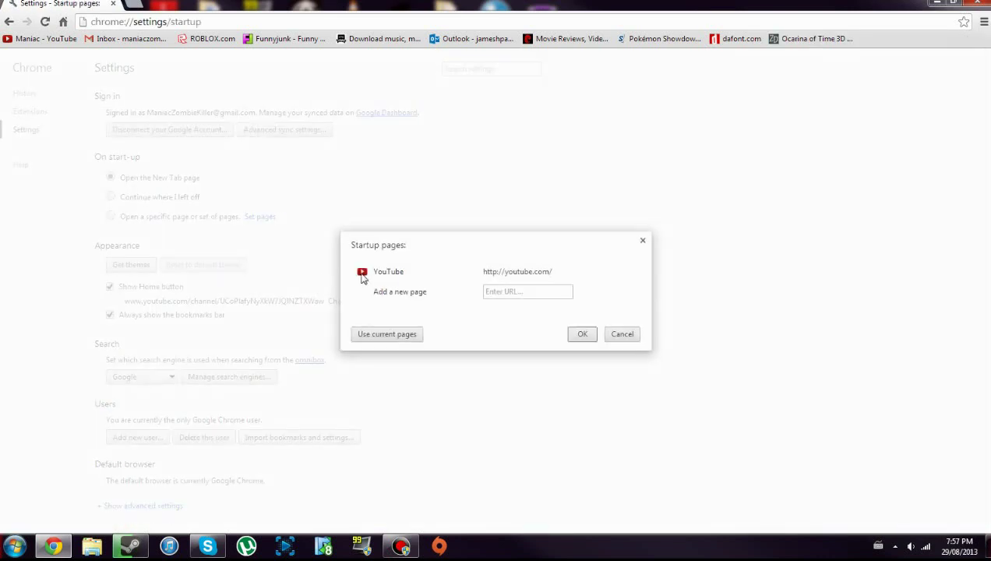
pyautogui.click(634, 271)
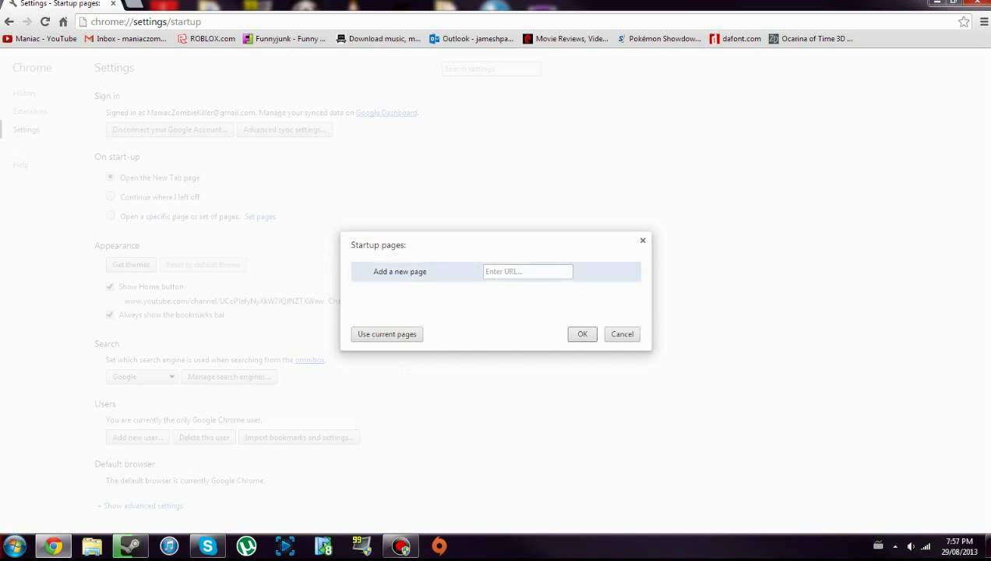
pyautogui.click(527, 271)
pyautogui.write('Yo')
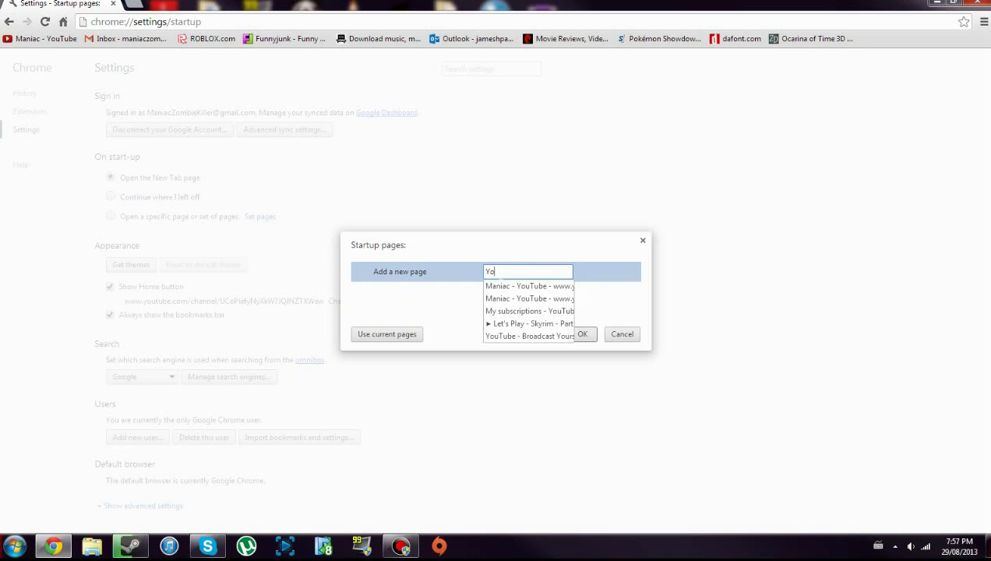
pyautogui.write('utube.com')
pyautogui.click(530, 287)
pyautogui.press('Return')
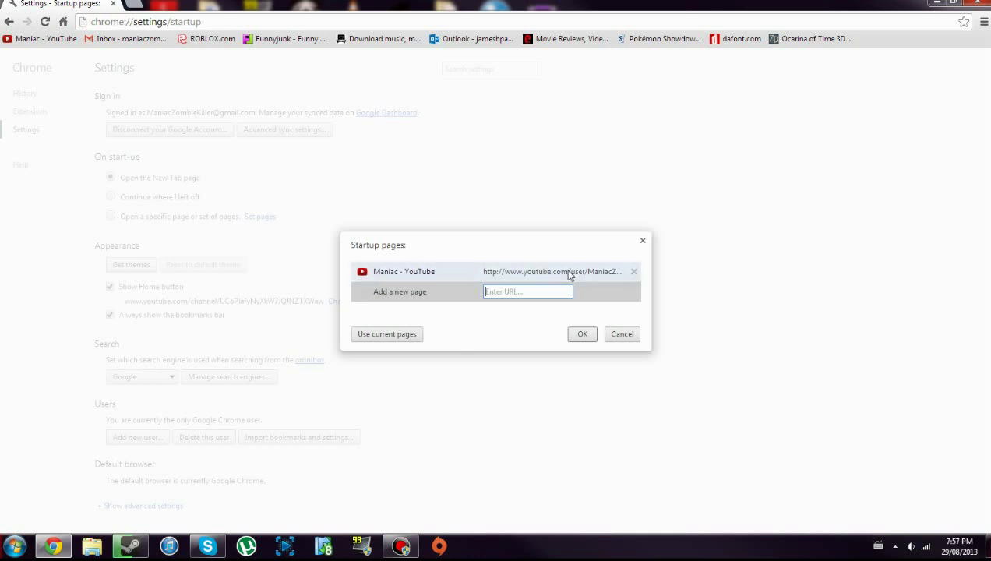
pyautogui.click(642, 240)
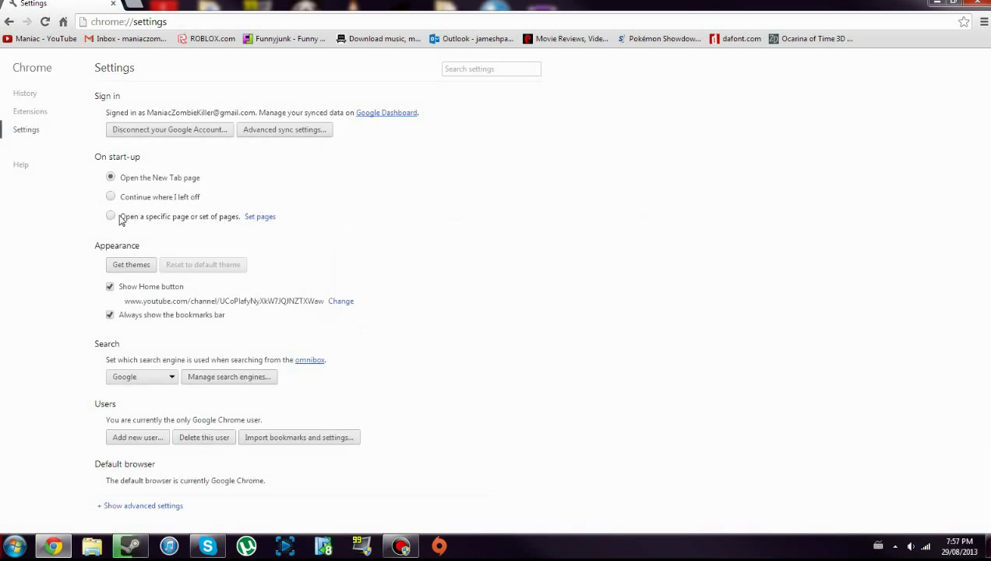
# Step: Confirm the startup pages list, then reopen it to review the YouTube entry's address
pyautogui.click(255, 220)
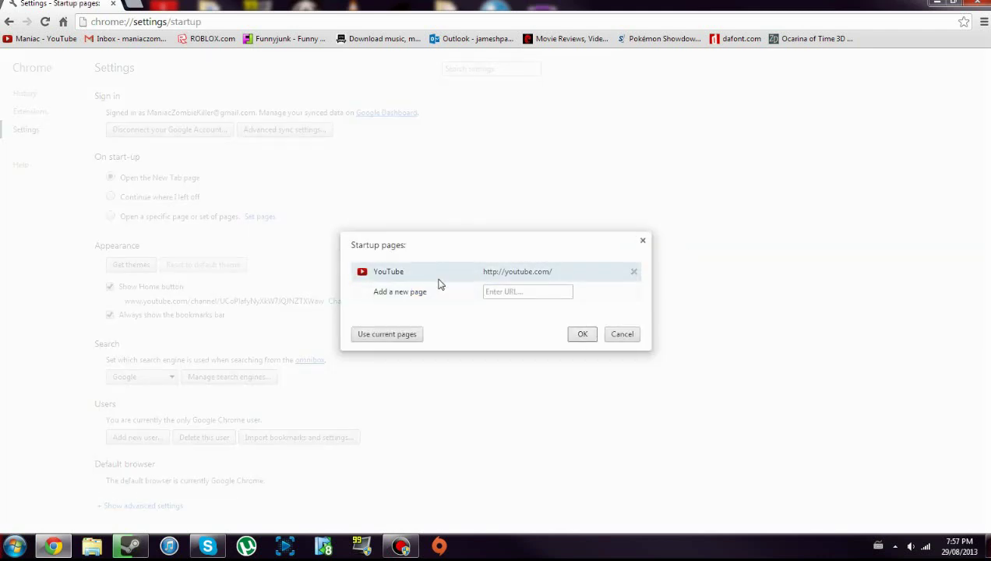
pyautogui.click(581, 333)
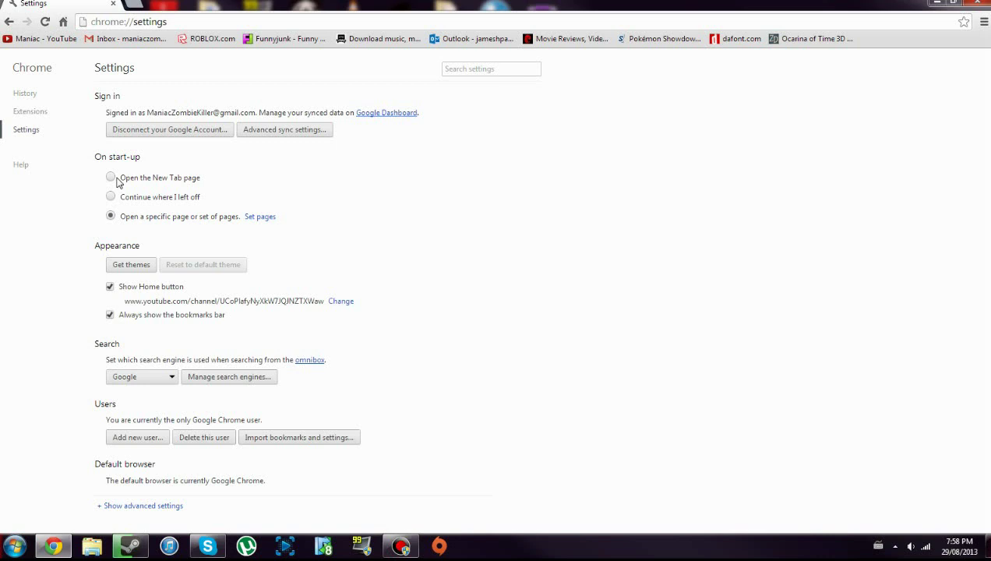
pyautogui.click(257, 218)
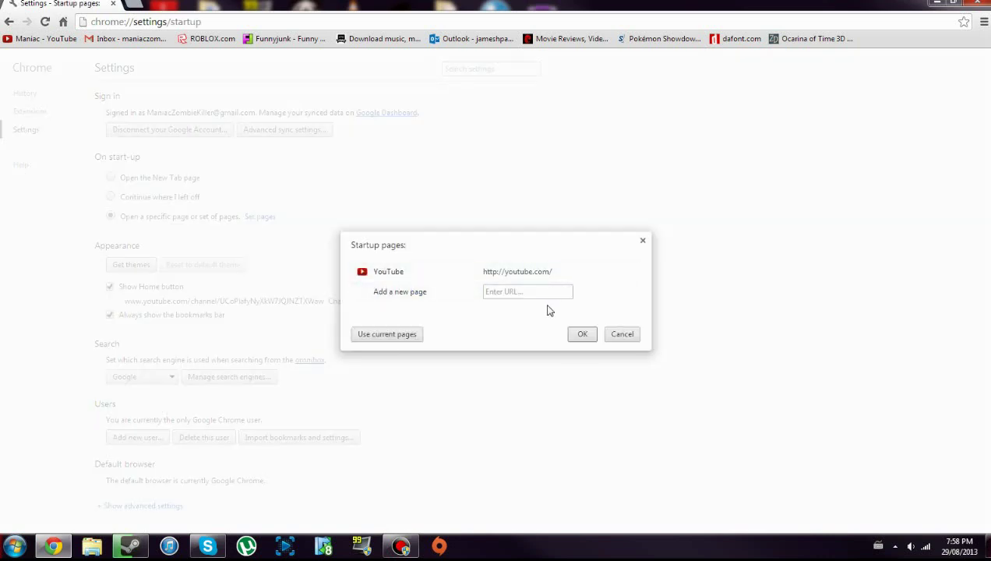
pyautogui.click(530, 273)
pyautogui.click(592, 274)
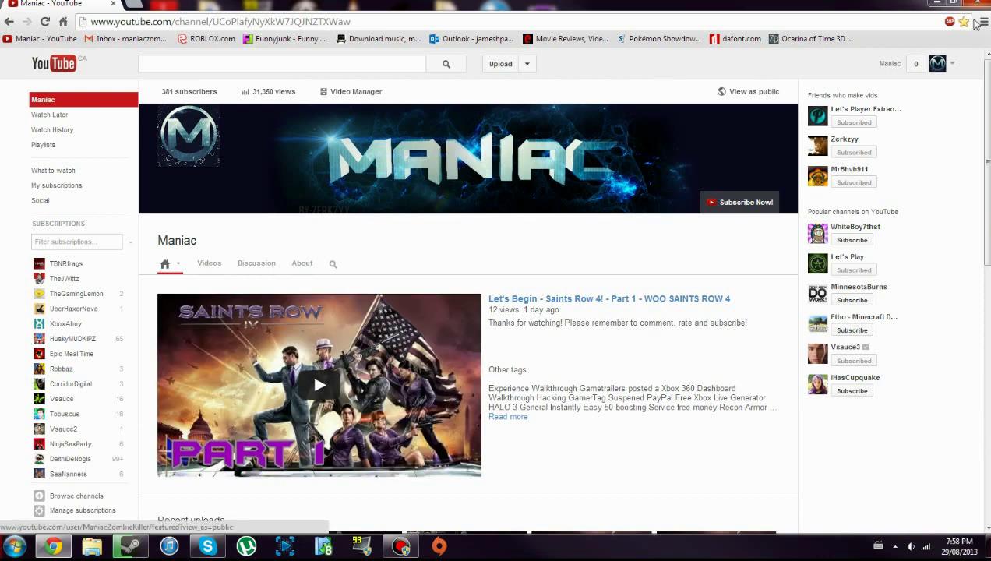
# Step: Reopen Settings, set startup to the New Tab page, and close the Maniac - YouTube tab
pyautogui.click(982, 22)
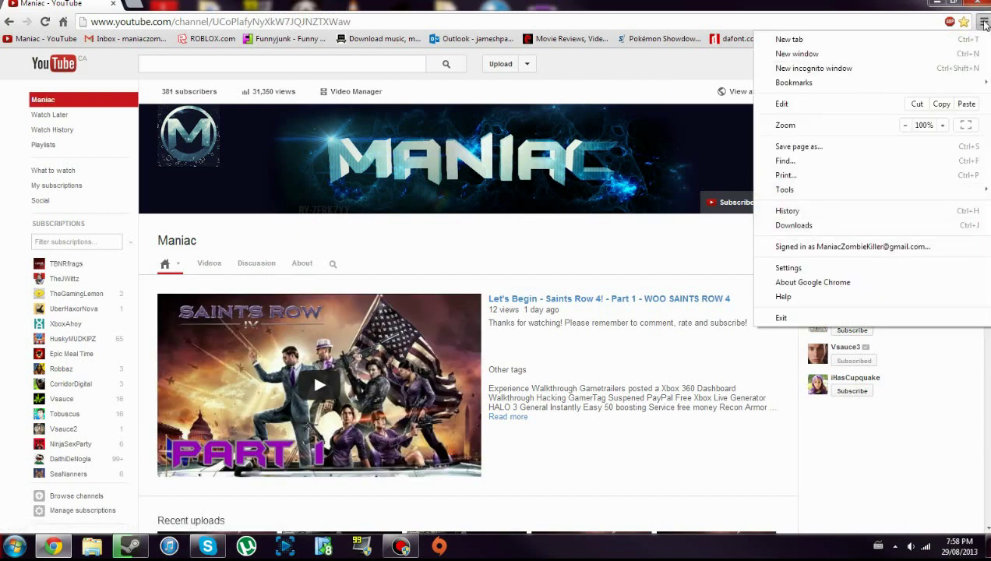
pyautogui.click(803, 267)
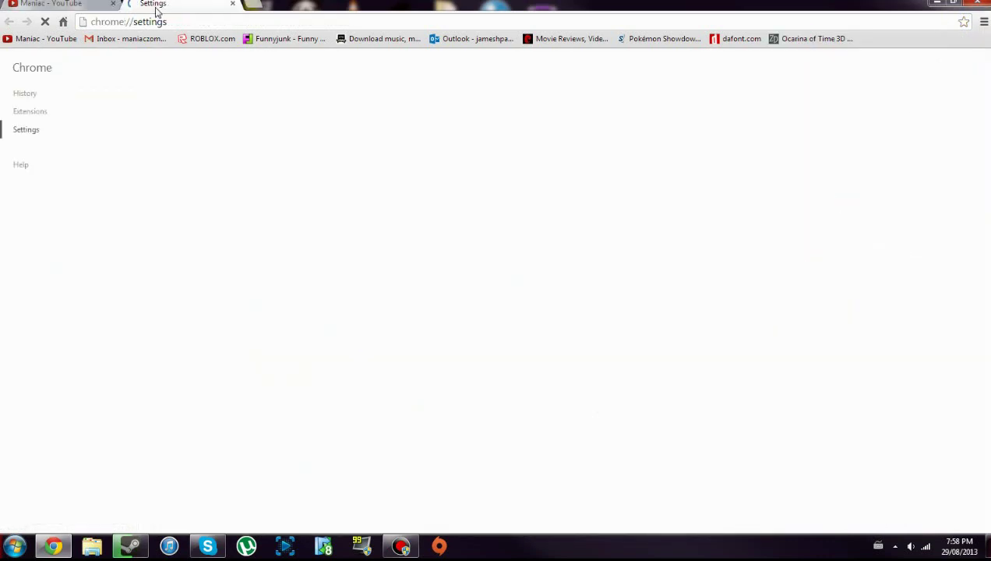
pyautogui.click(232, 4)
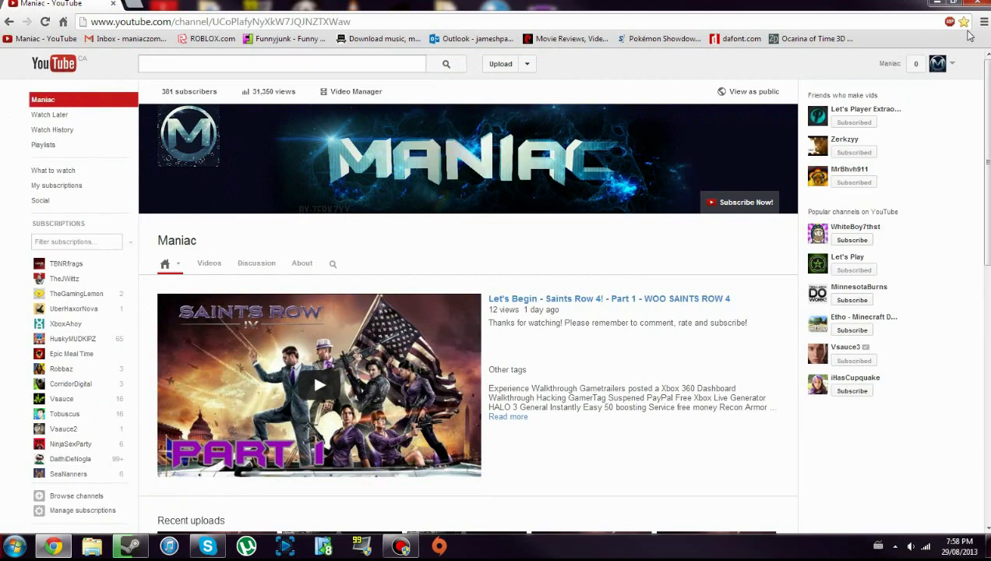
pyautogui.click(982, 22)
pyautogui.click(787, 267)
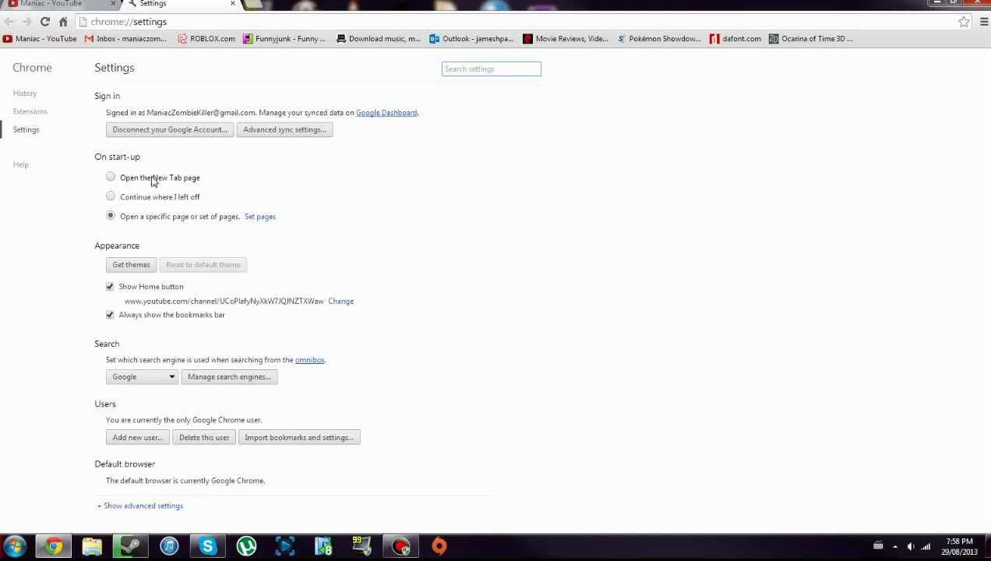
pyautogui.click(153, 178)
pyautogui.click(109, 4)
# Step: Set startup to open a specific page with YouTube only, then close Chrome to test
pyautogui.click(176, 215)
pyautogui.click(247, 218)
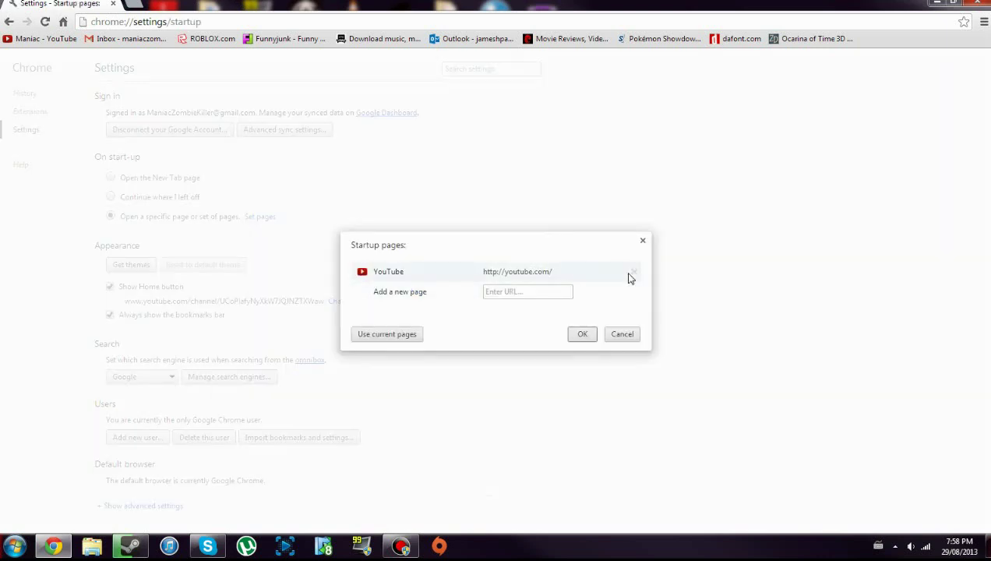
pyautogui.click(578, 334)
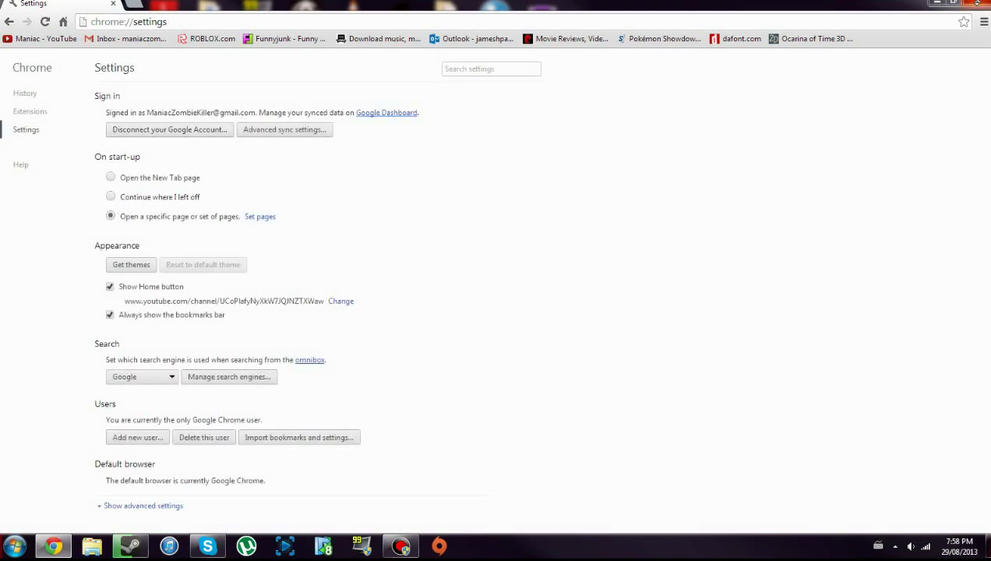
pyautogui.click(977, 3)
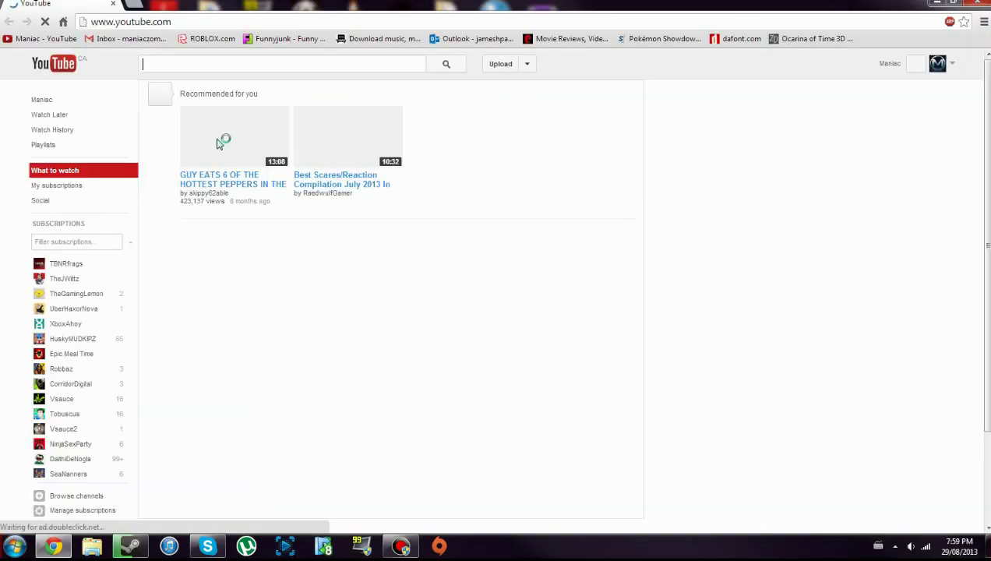
pyautogui.scroll(-5, 721, 218)
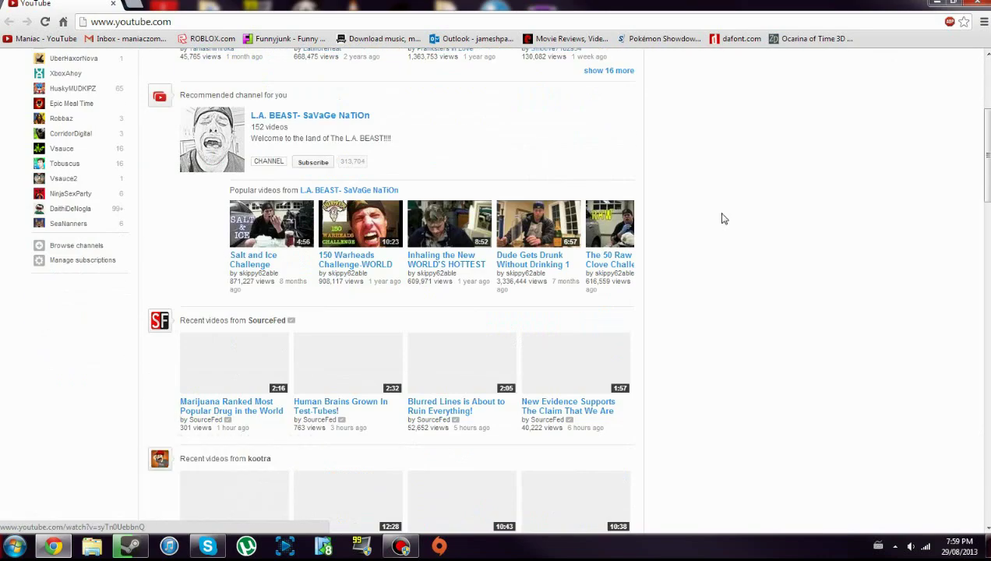
pyautogui.scroll(2, 723, 221)
pyautogui.scroll(-5, 716, 222)
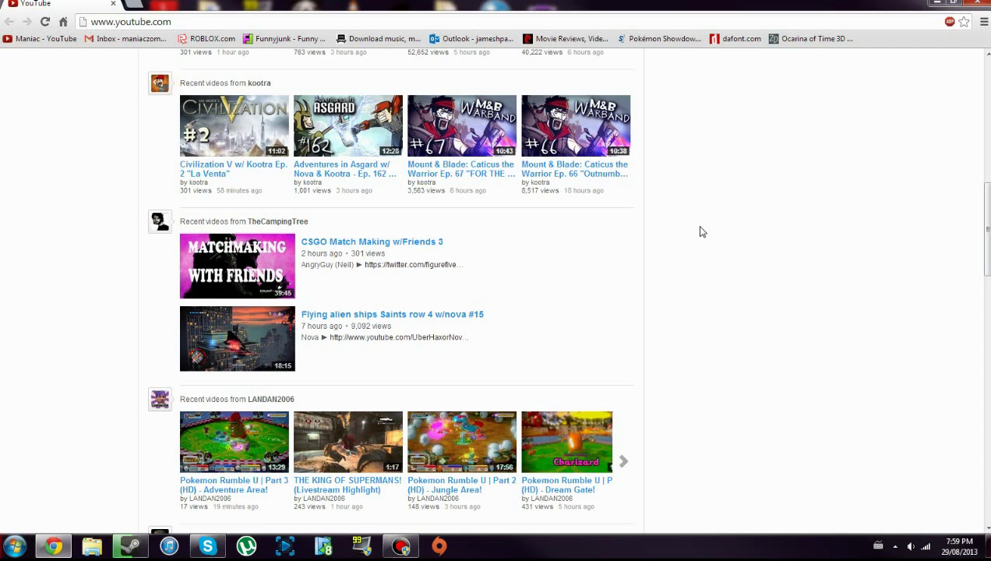
pyautogui.write('d')
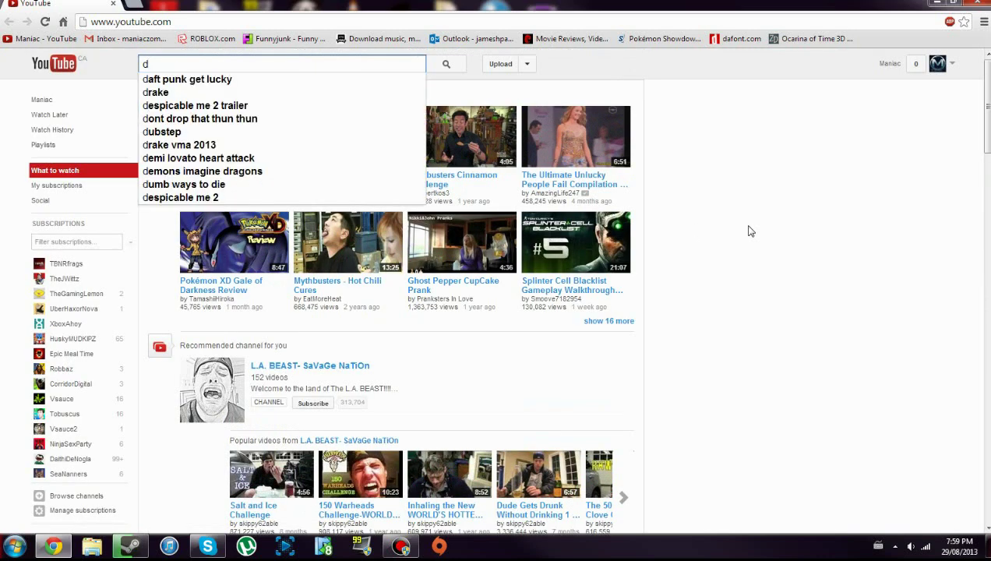
pyautogui.click(812, 215)
pyautogui.press('BackSpace')
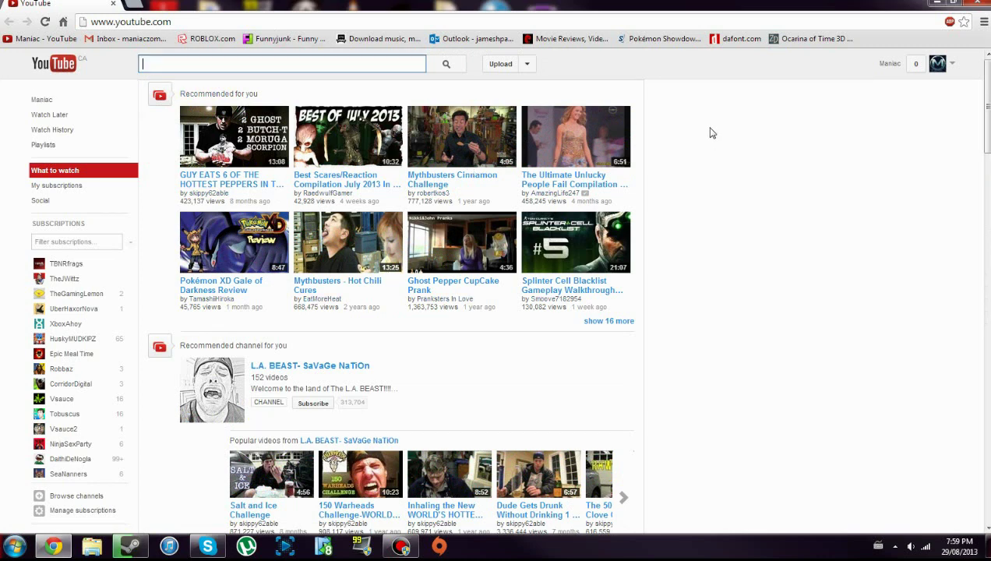